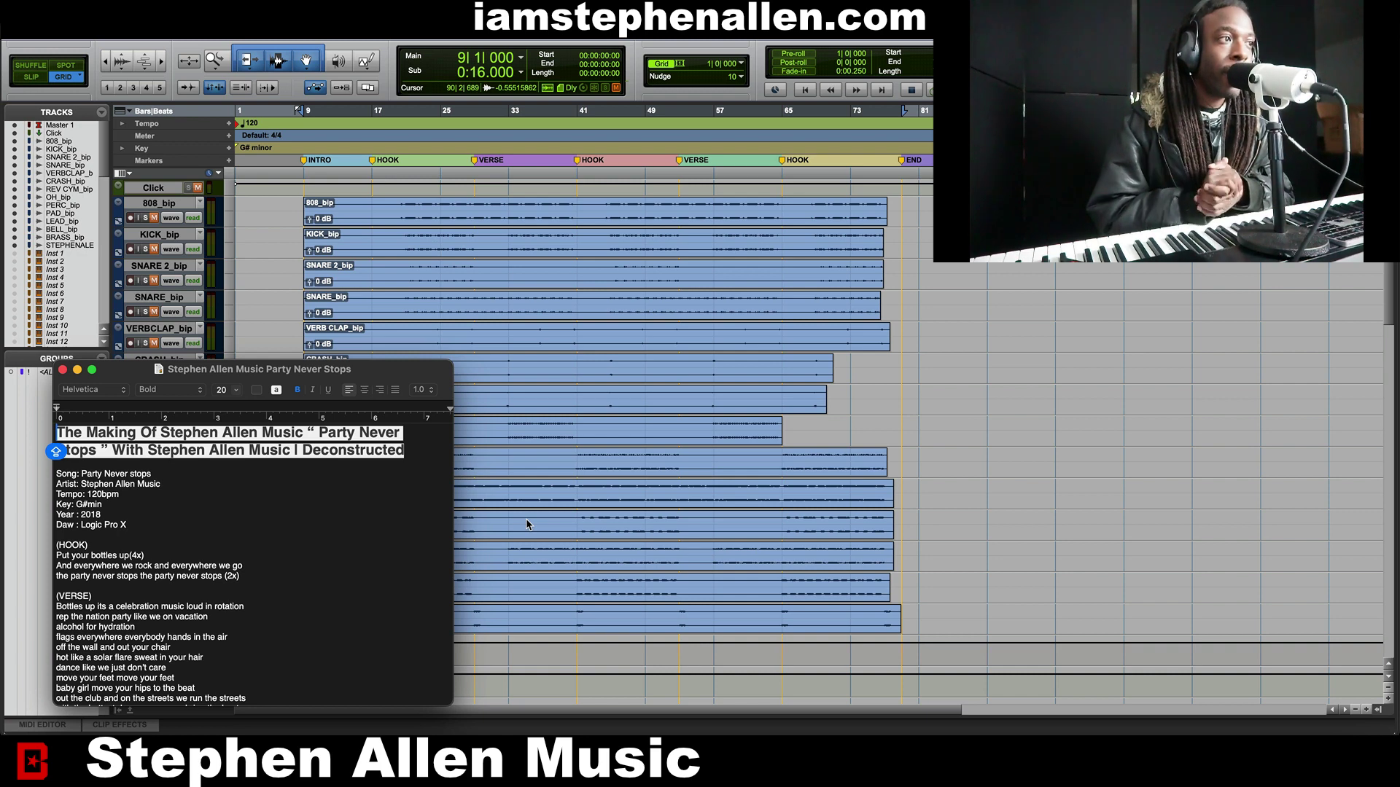
# - Hide the song notes, select the first HOOK from bar 17 to 29 on the Master 1 track, and play it
pyautogui.press('super+h')
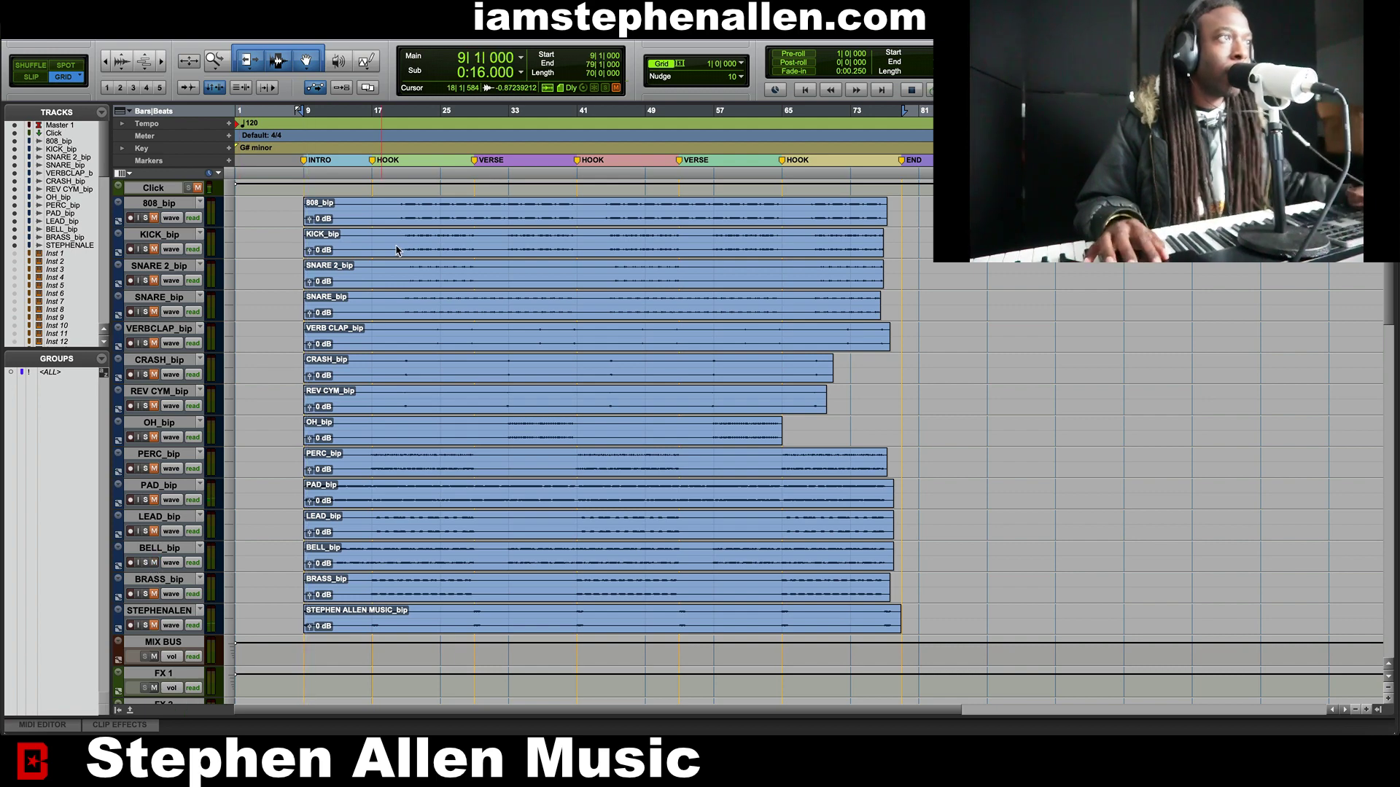
pyautogui.scroll(1, 398, 219)
pyautogui.moveTo(374, 203); pyautogui.dragTo(473, 204)
pyautogui.press('space')
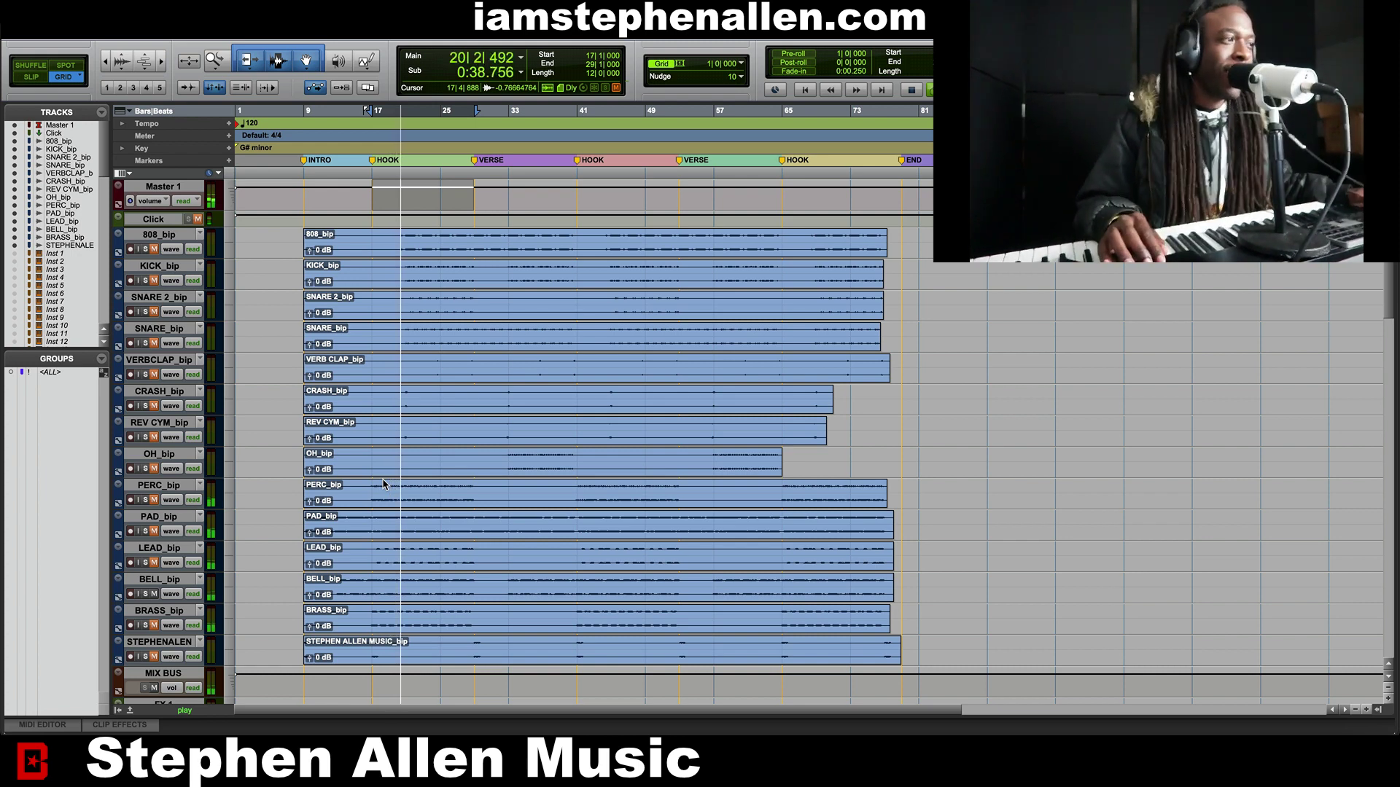
# - Unmute the PAD, LEAD, BELL and BRASS tracks and the track below BRASS while the hook loops
pyautogui.scroll(-2, 350, 490)
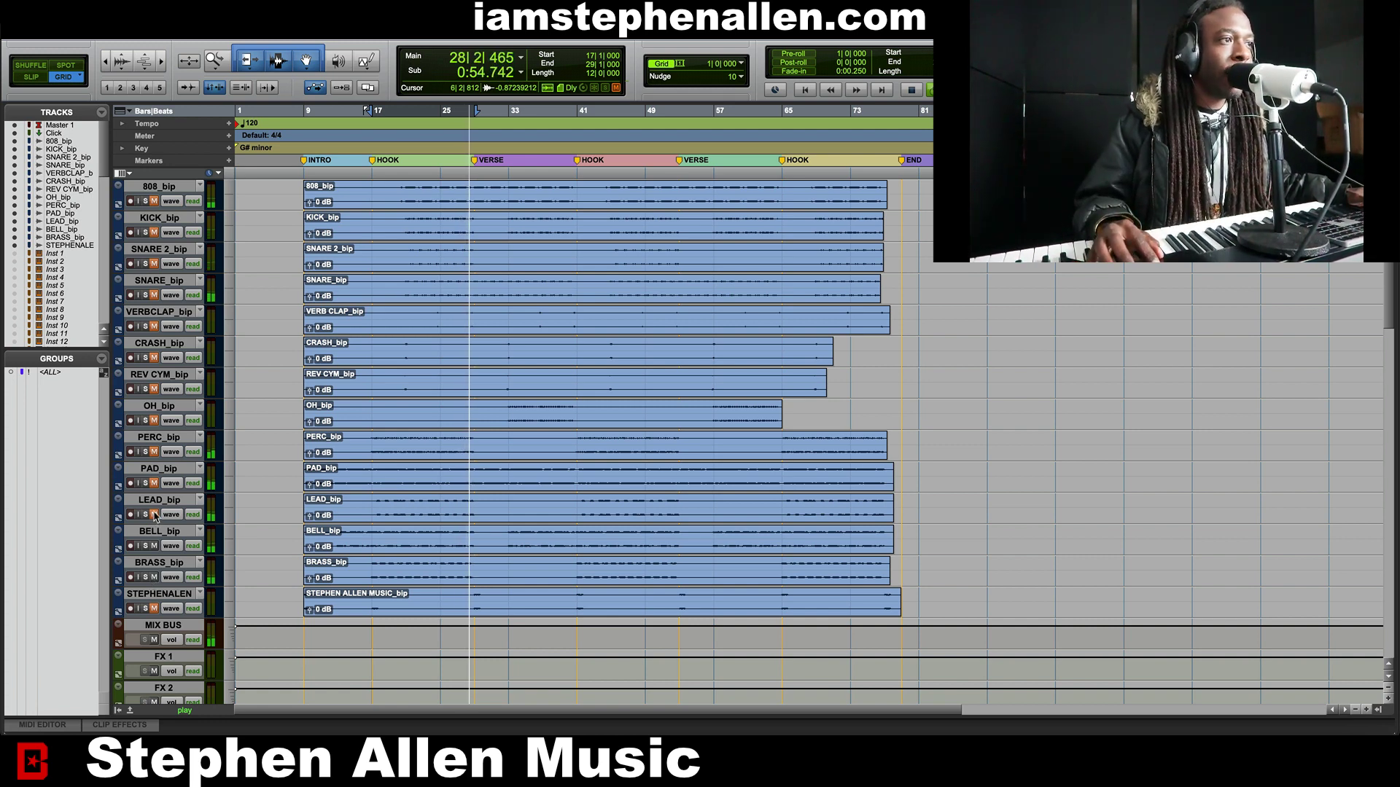
pyautogui.press('KP_Decimal')
pyautogui.press('KP_2')
pyautogui.press('KP_Decimal')
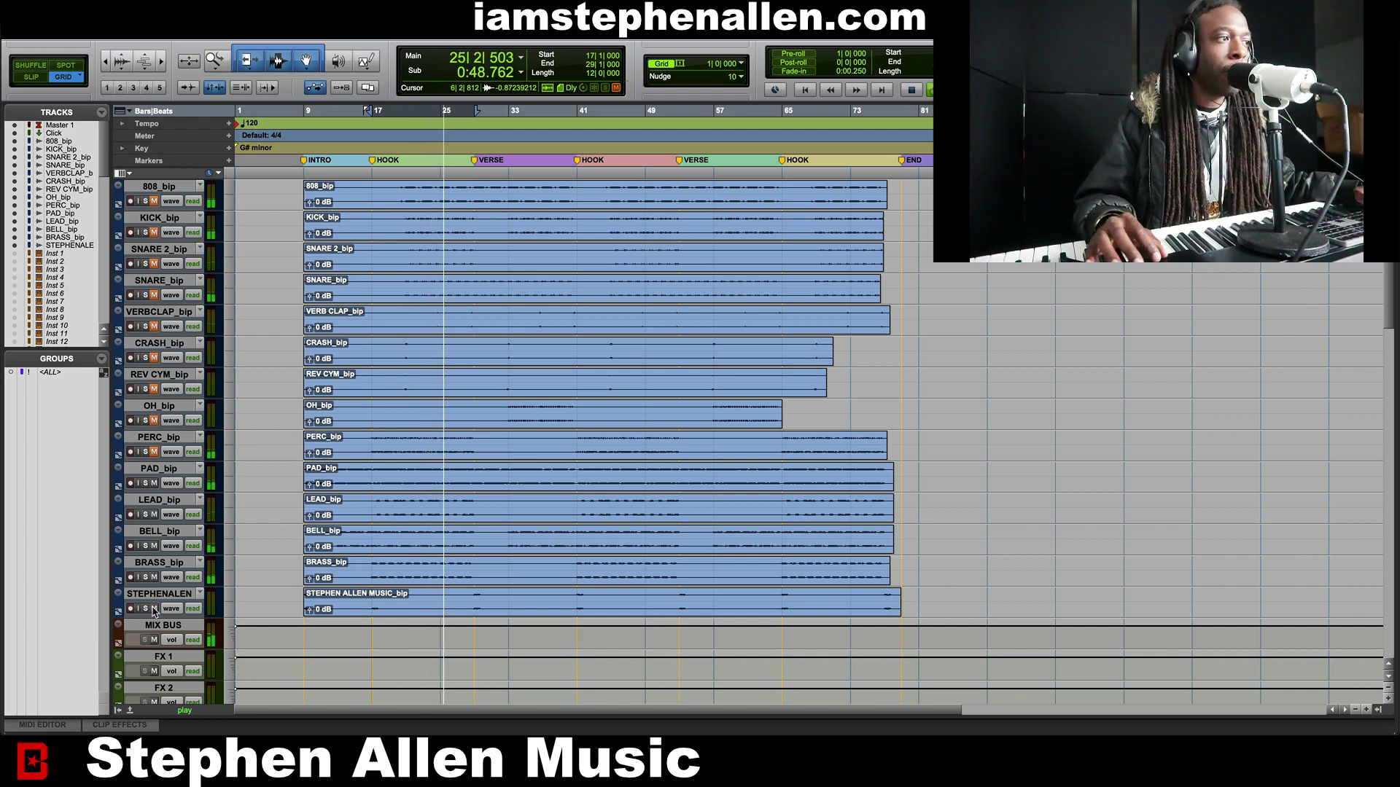
pyautogui.scroll(2, 409, 440)
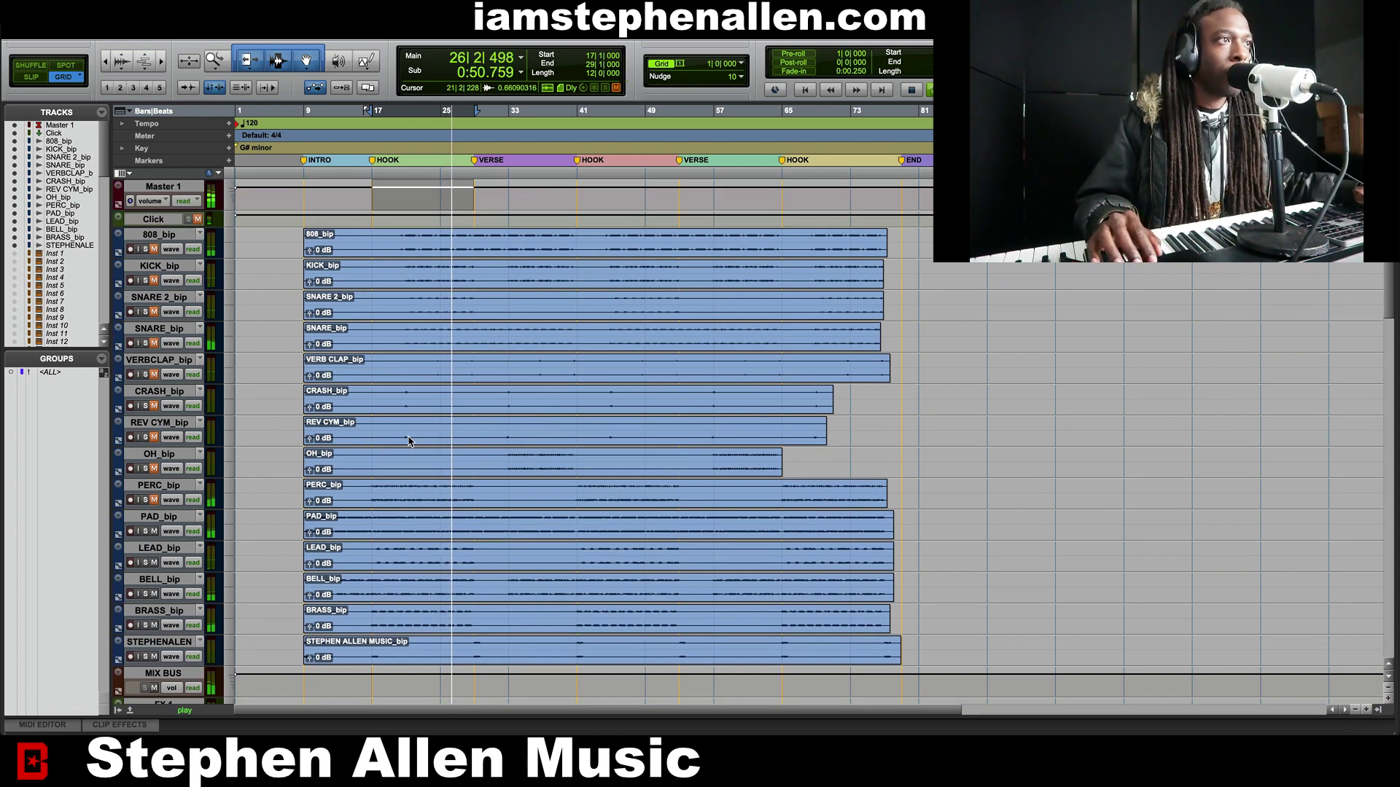
# - Unmute the 808, KICK, SNARE 2, SNARE, VERBCLAP, CRASH, REV CYM, OH and PERC tracks, and stop playback
pyautogui.click(154, 250)
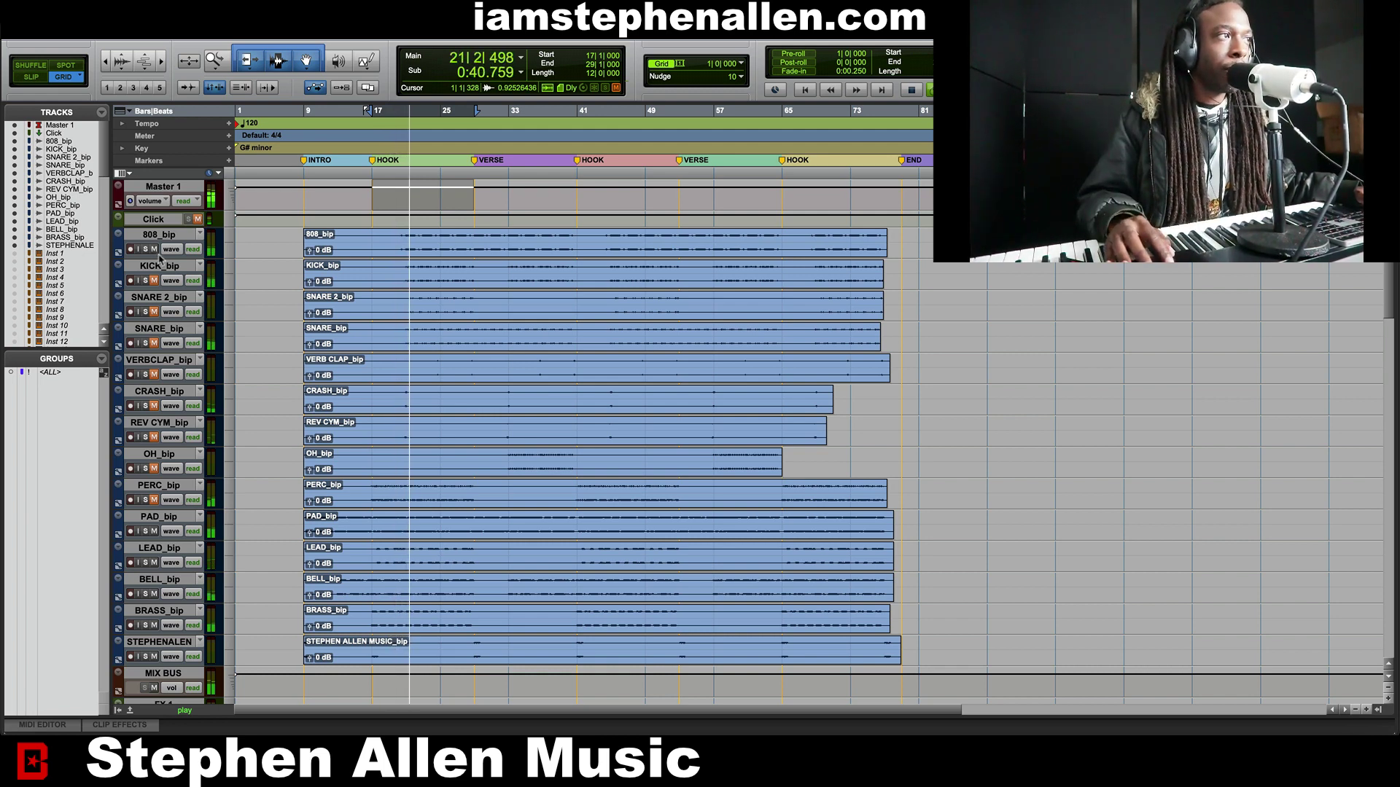
pyautogui.click(154, 280)
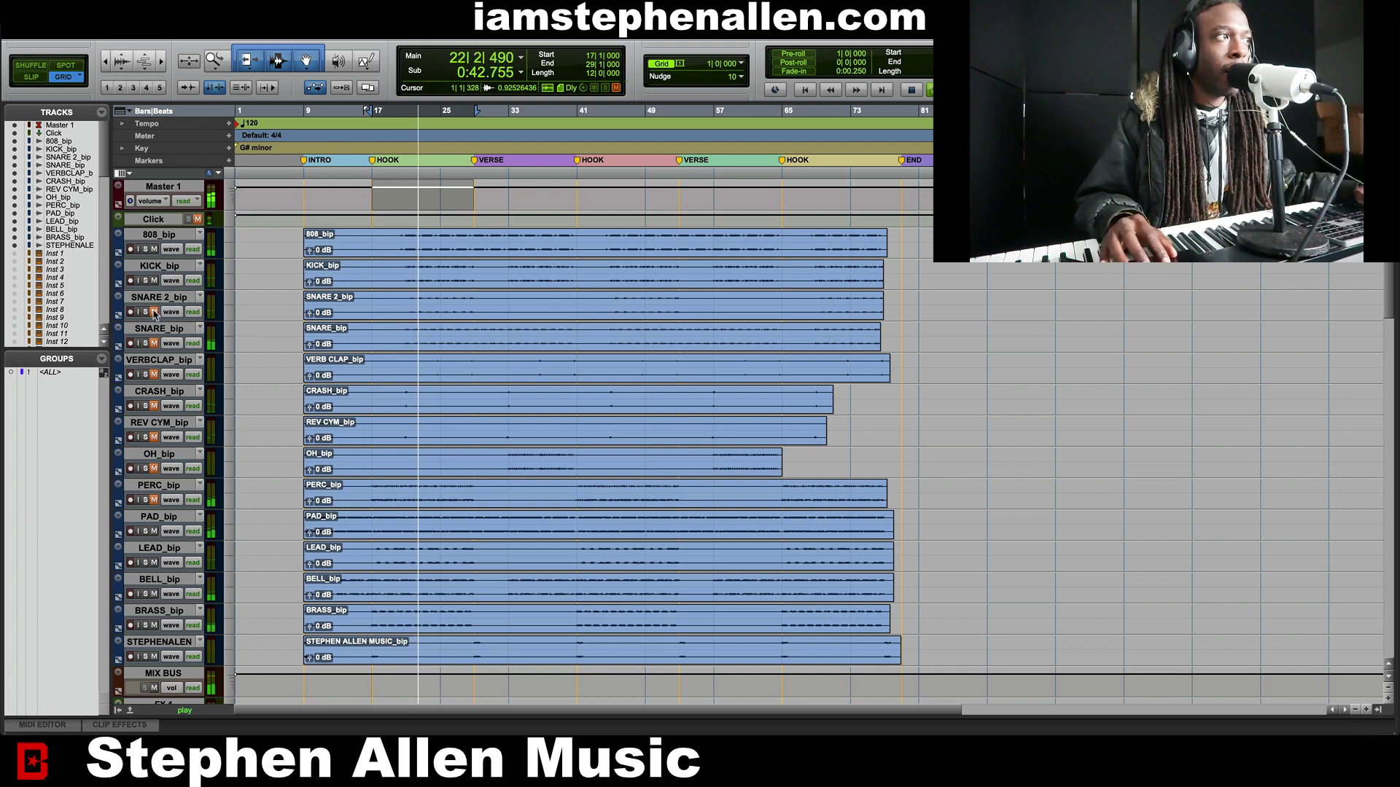
pyautogui.click(154, 314)
pyautogui.click(154, 343)
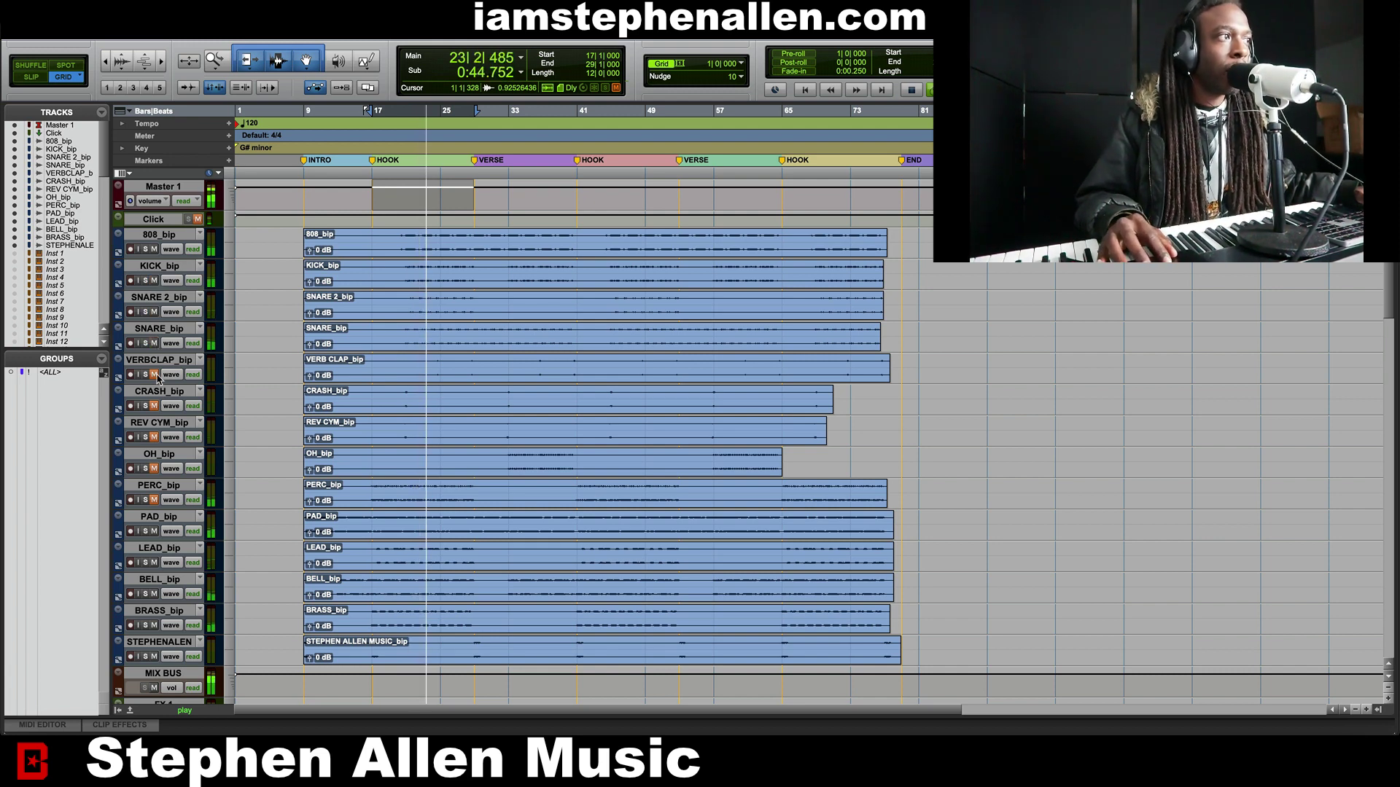
pyautogui.click(155, 375)
pyautogui.click(155, 406)
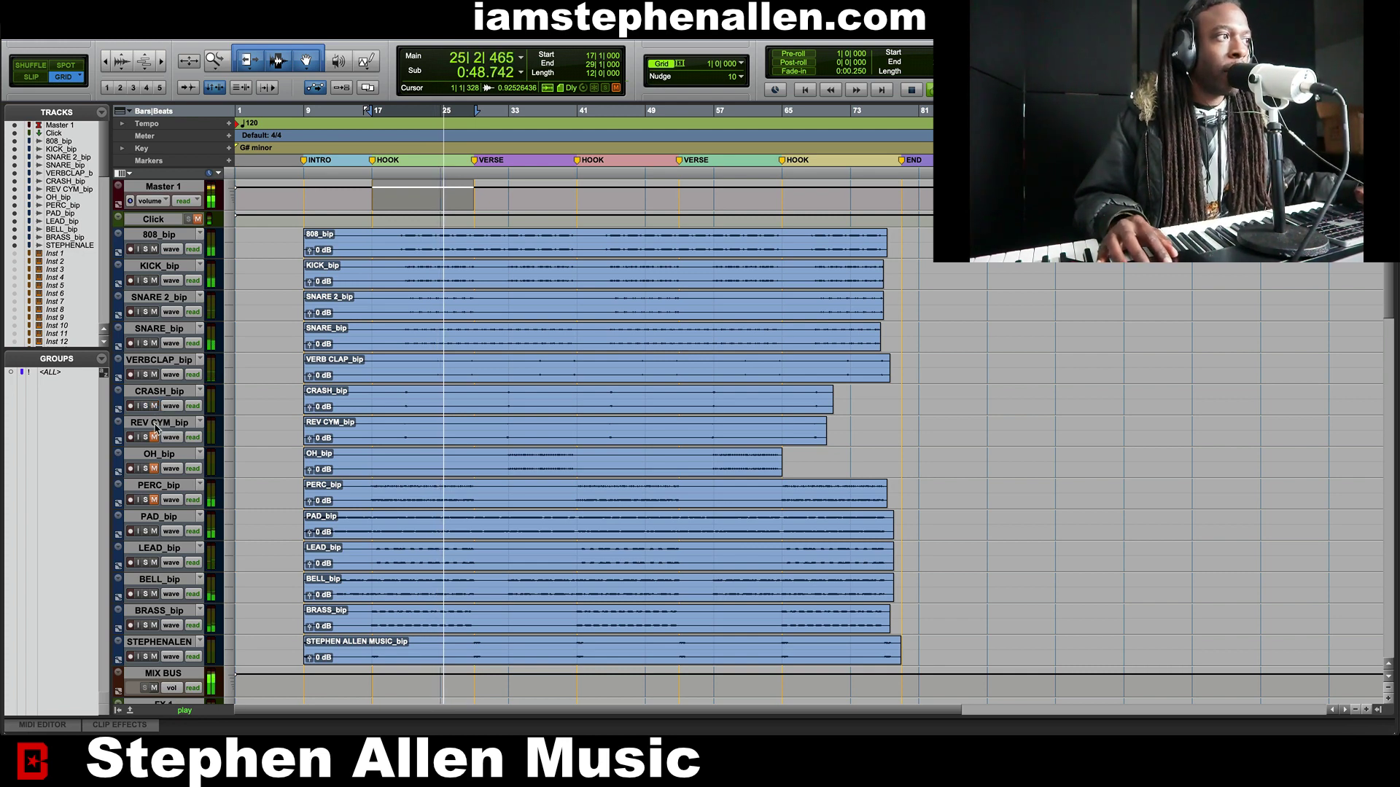
pyautogui.click(155, 438)
pyautogui.click(154, 468)
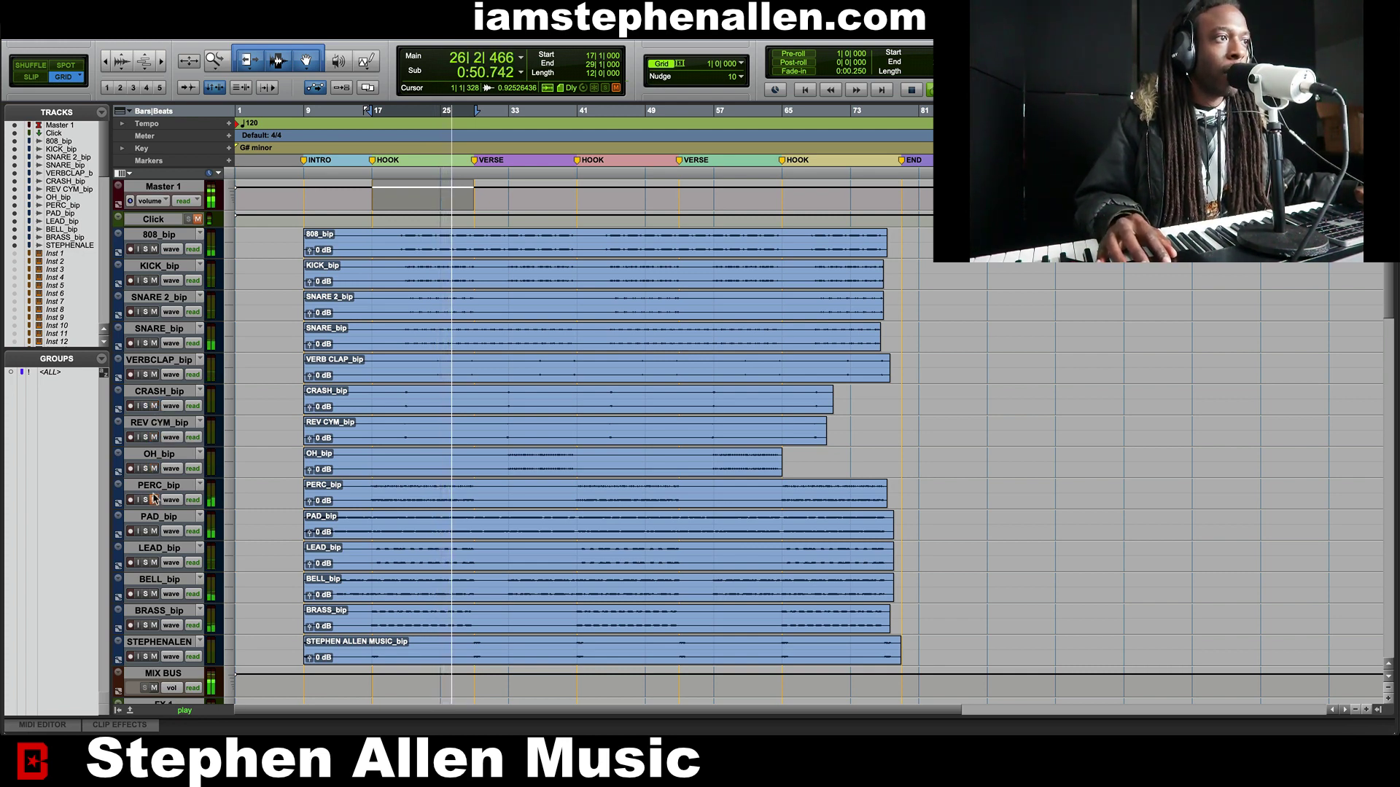
pyautogui.click(154, 500)
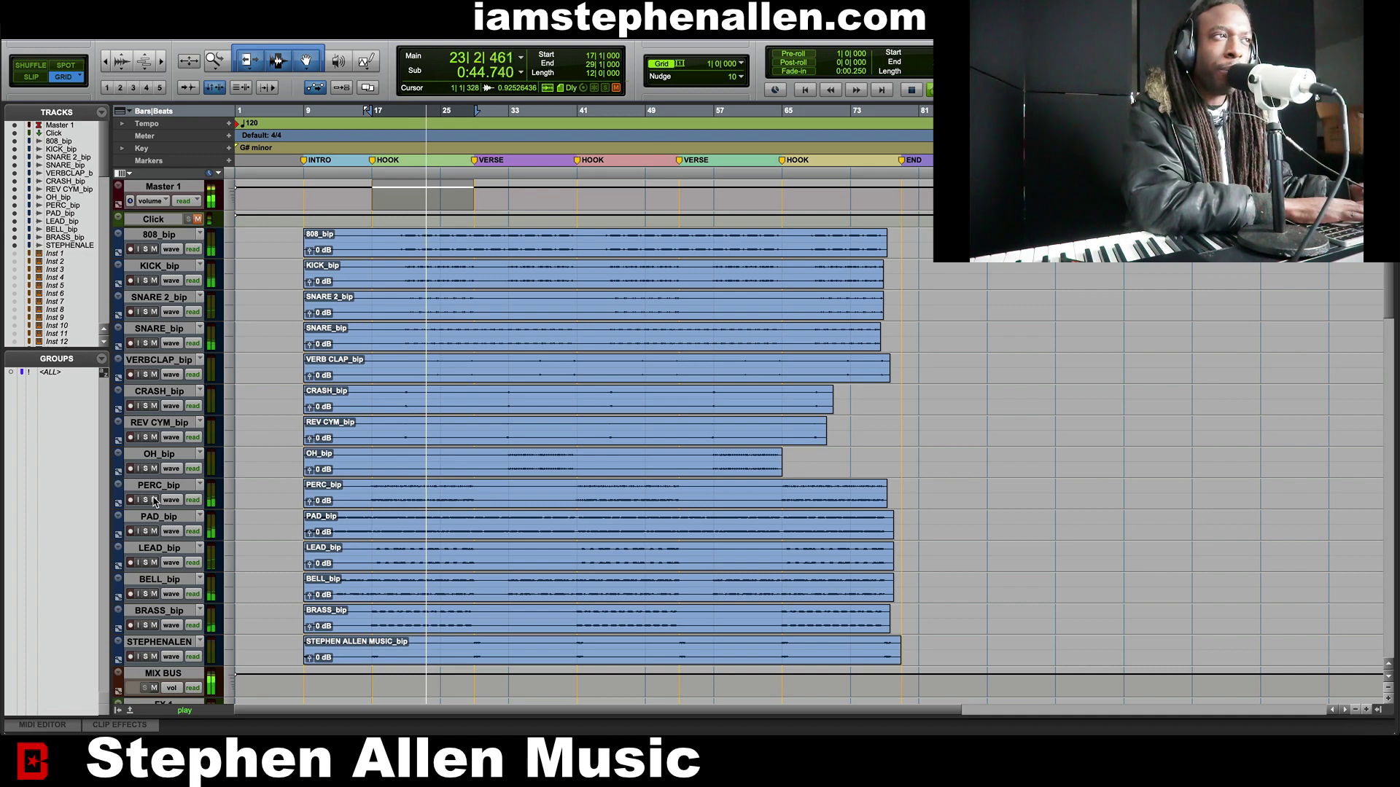
pyautogui.press('space')
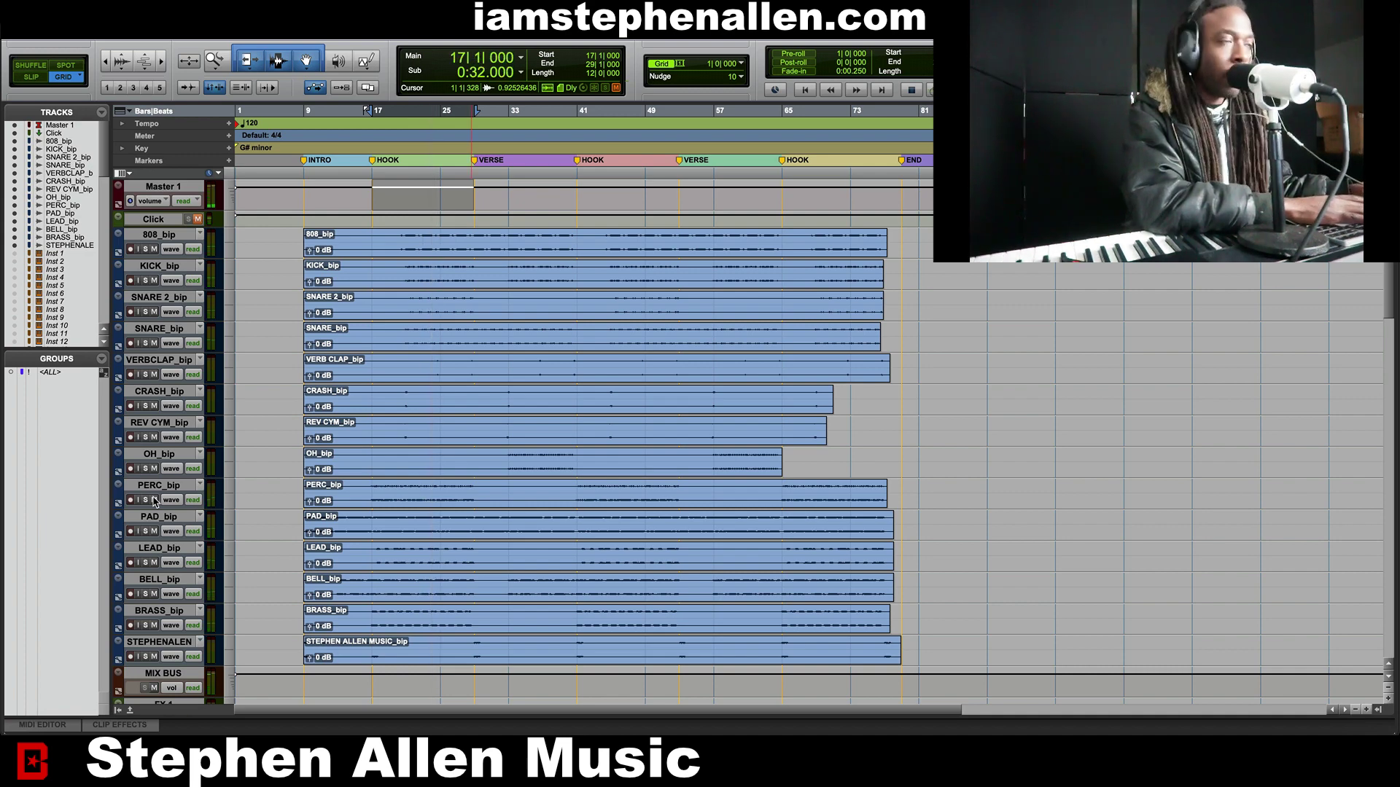
# - Unmute the VOX BUS in the mixer and play the hook with its vocals
pyautogui.hotkey('ctrl', '=')
pyautogui.hscroll(10, 154, 501)
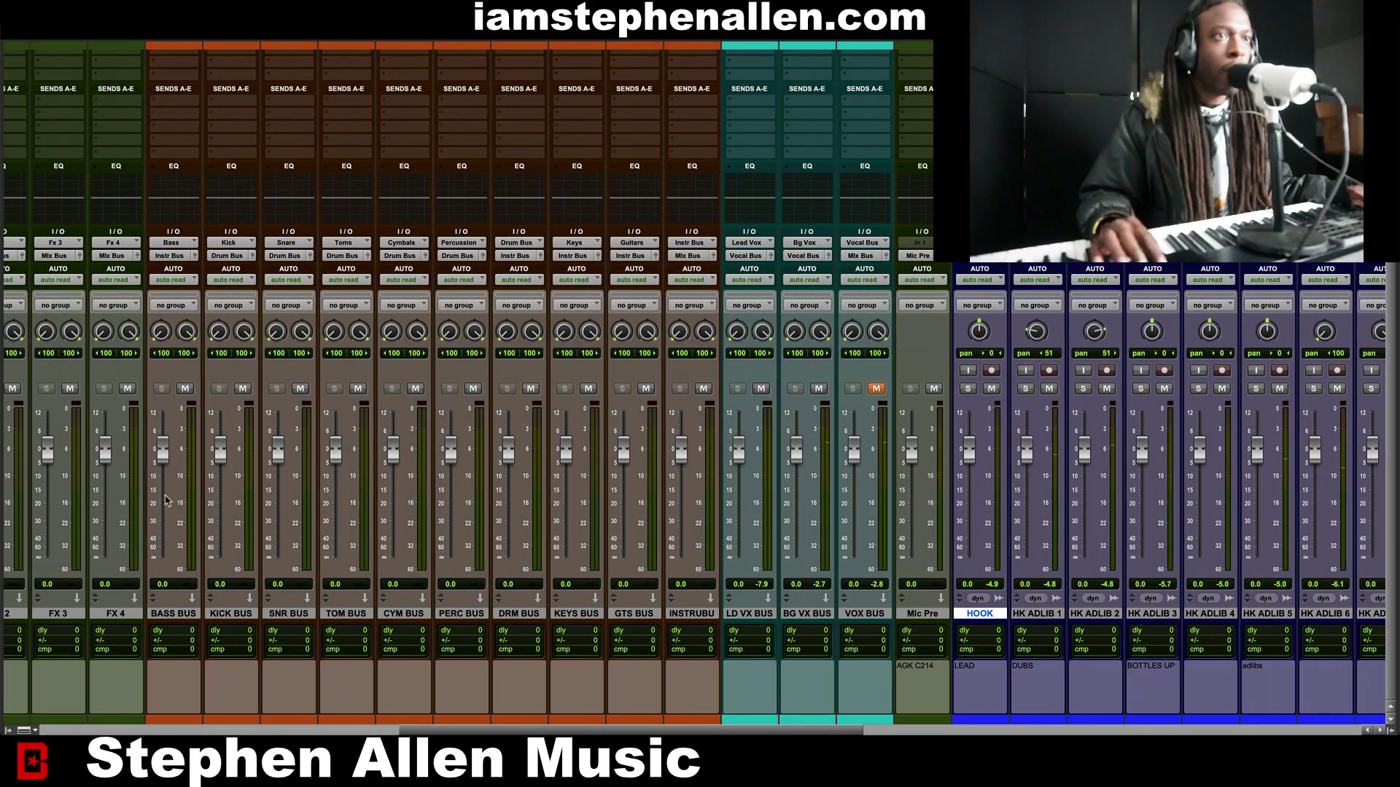
pyautogui.click(876, 391)
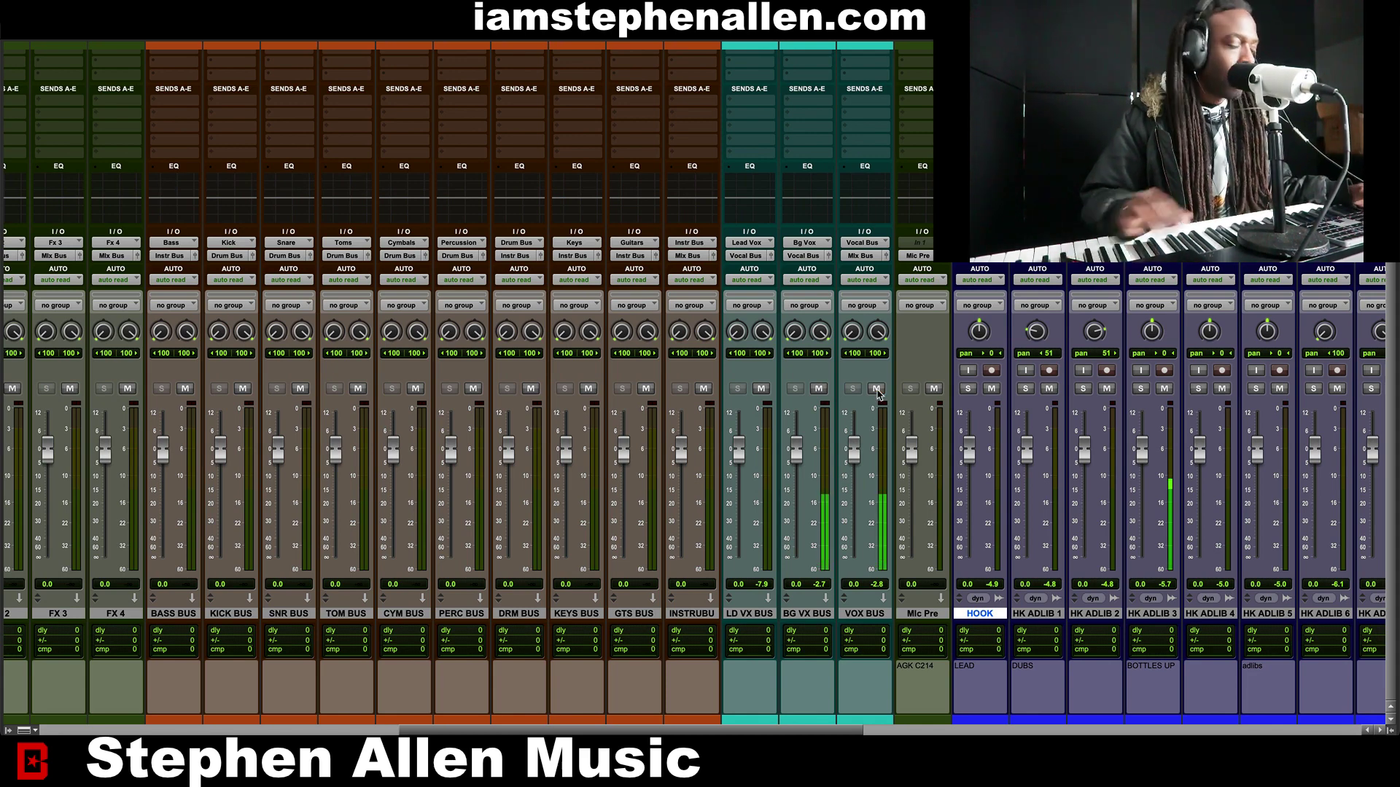
pyautogui.hotkey('ctrl', '=')
pyautogui.hotkey('ctrl', '=')
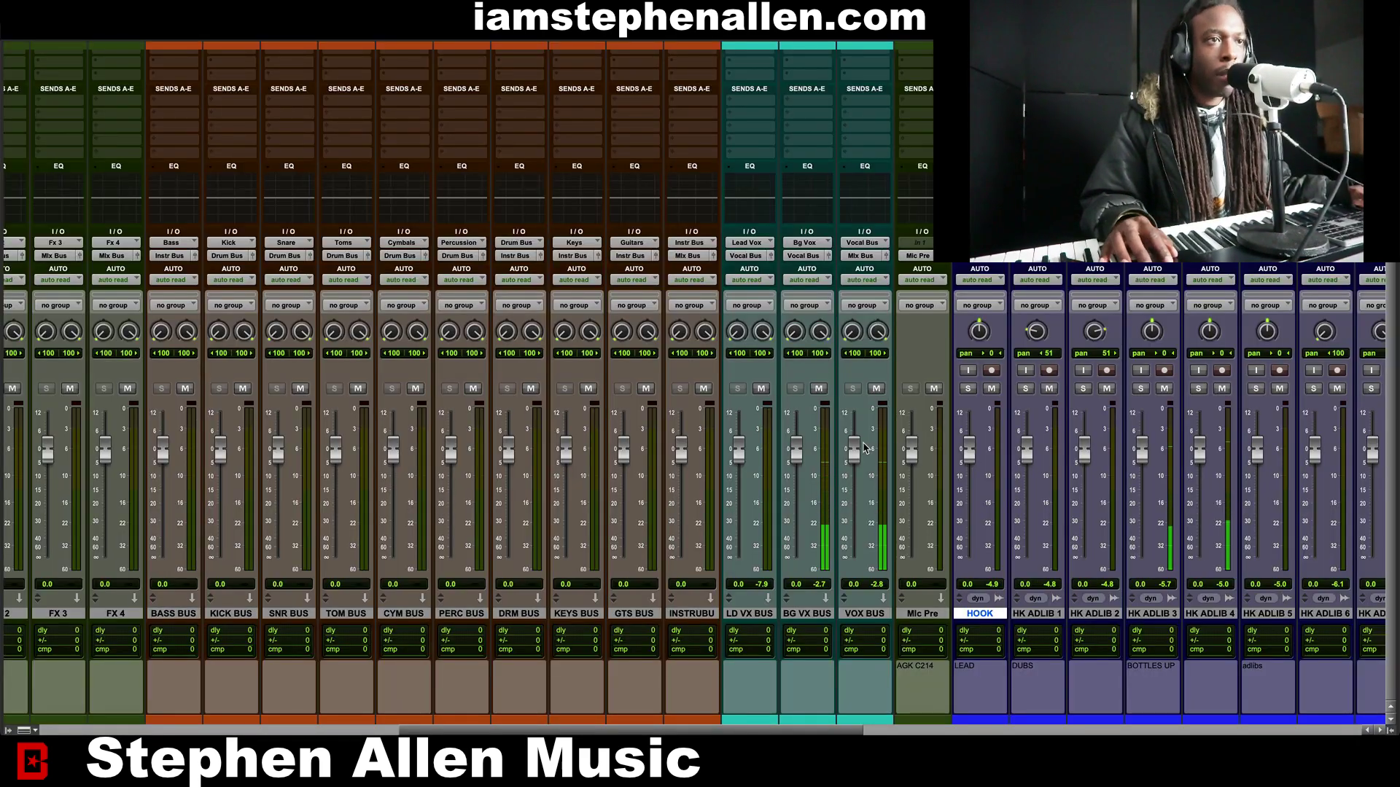
# - Raise the VOX BUS volume to +1.9 dB in the mixer, return to the arrangement and stop playback
pyautogui.moveTo(861, 454); pyautogui.dragTo(857, 447)
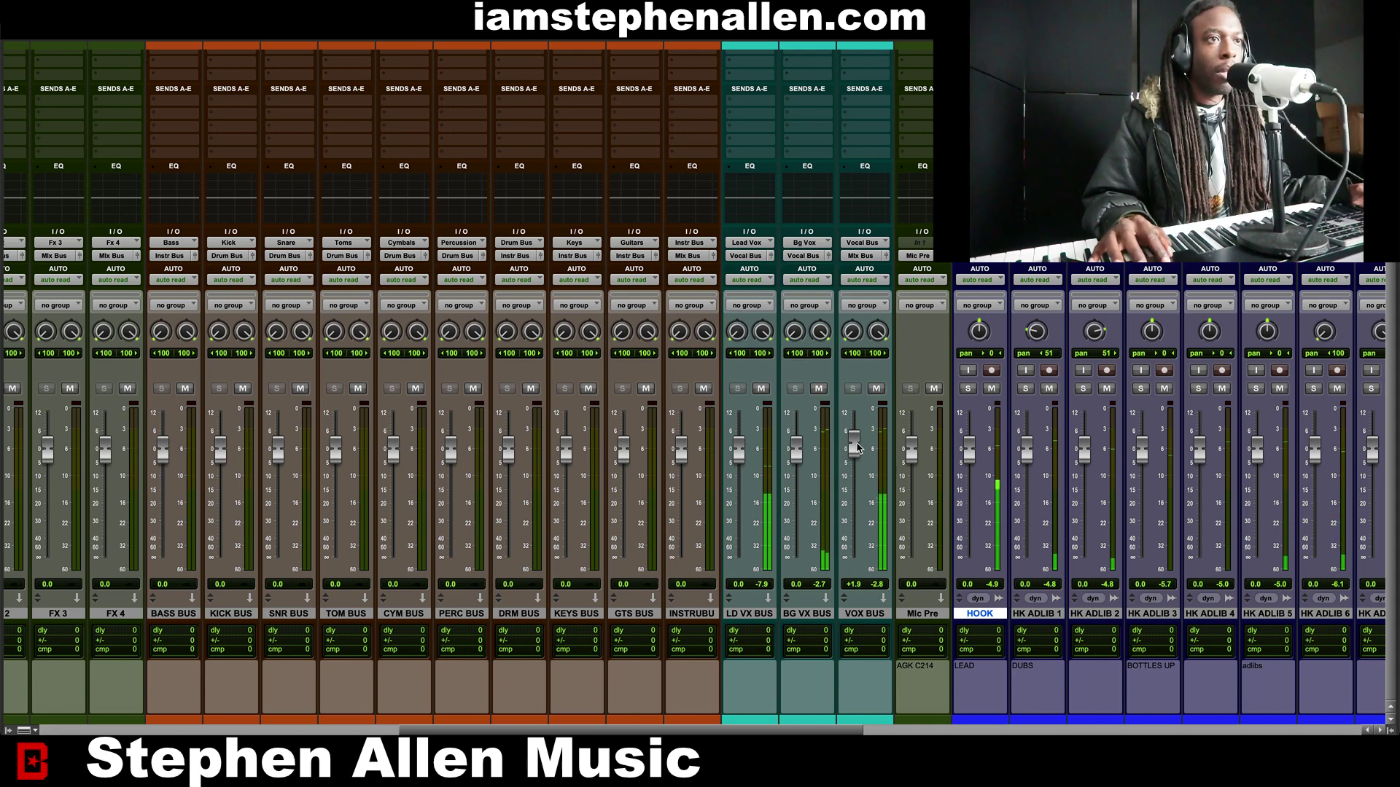
pyautogui.press('super+equal')
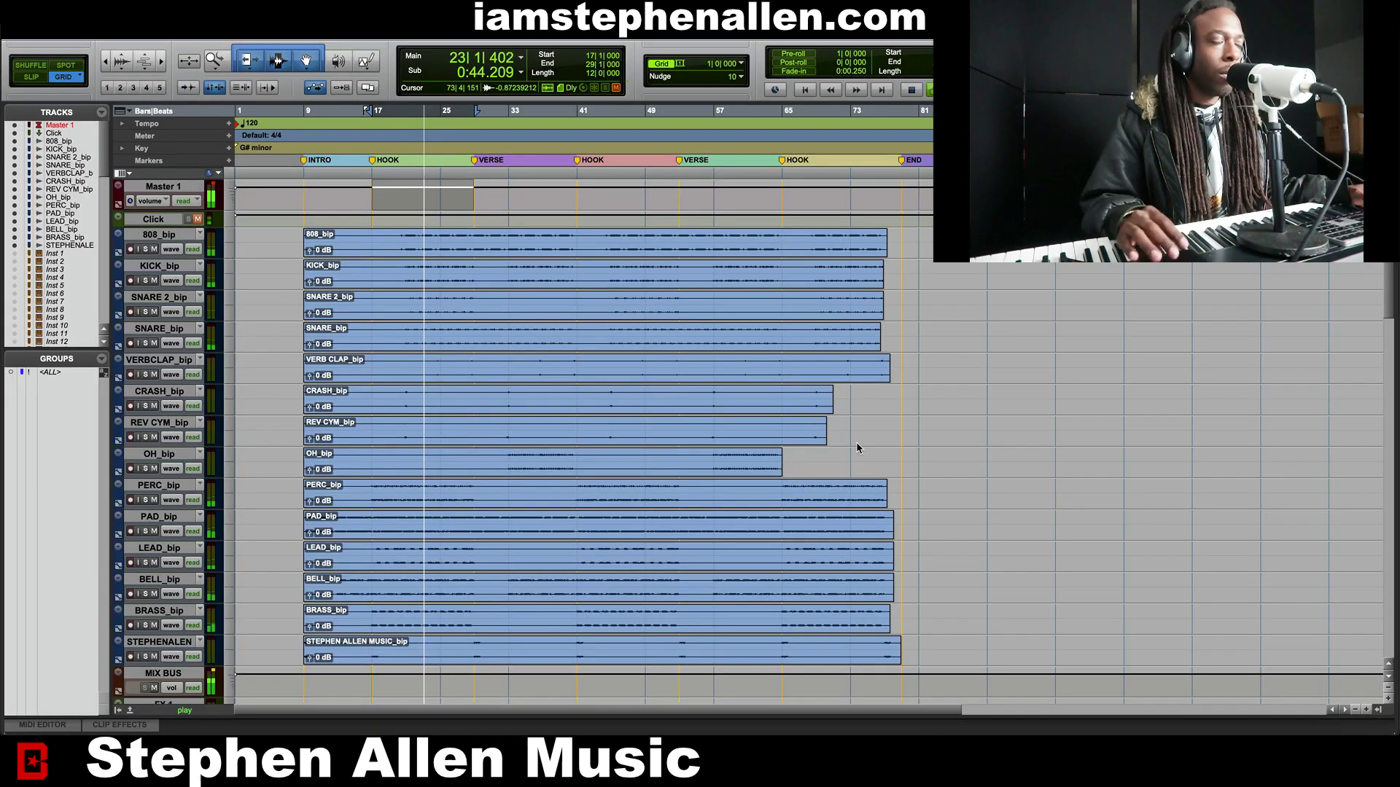
pyautogui.press('space')
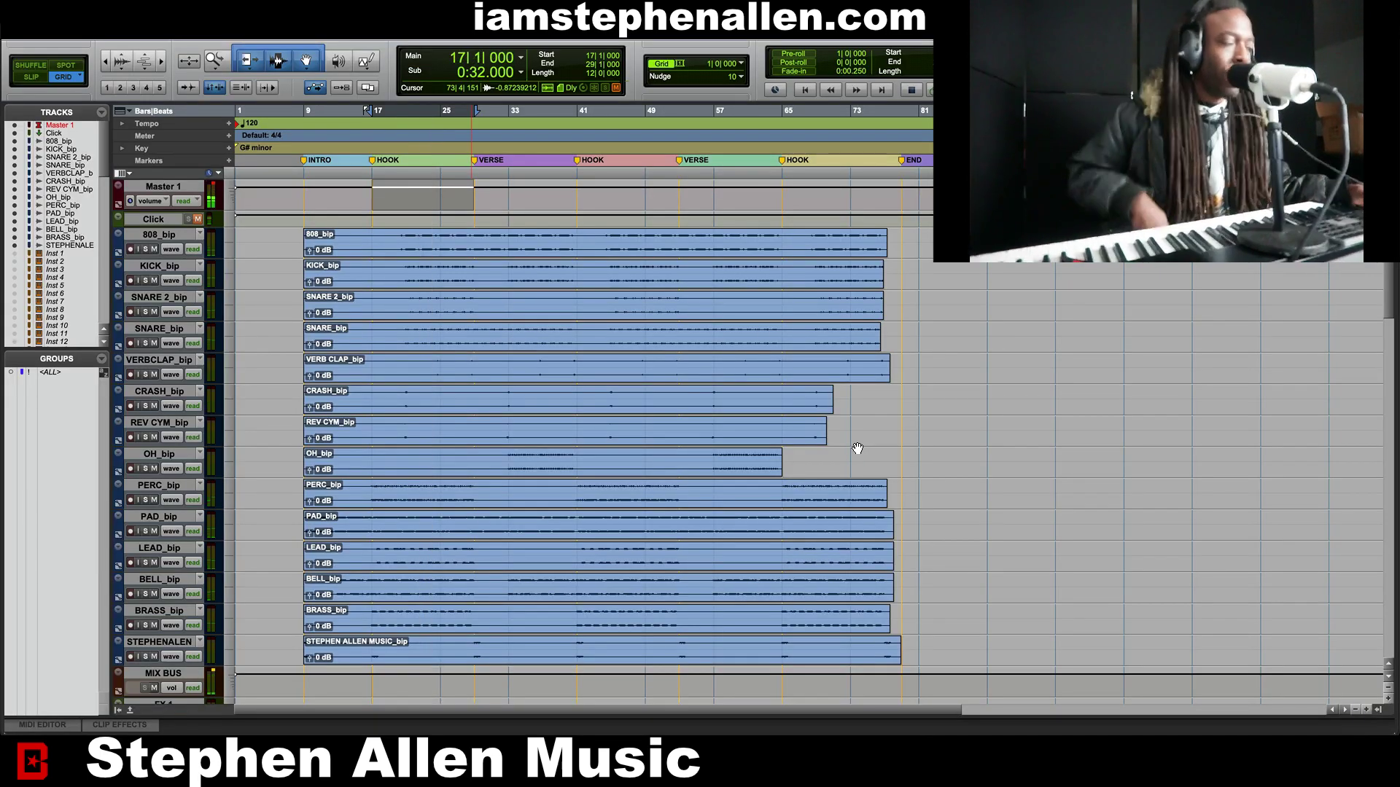
# - Examine the hook and verse vocal channels in the mixer, return to the arrangement and play the first HOOK again
pyautogui.press('super+equal')
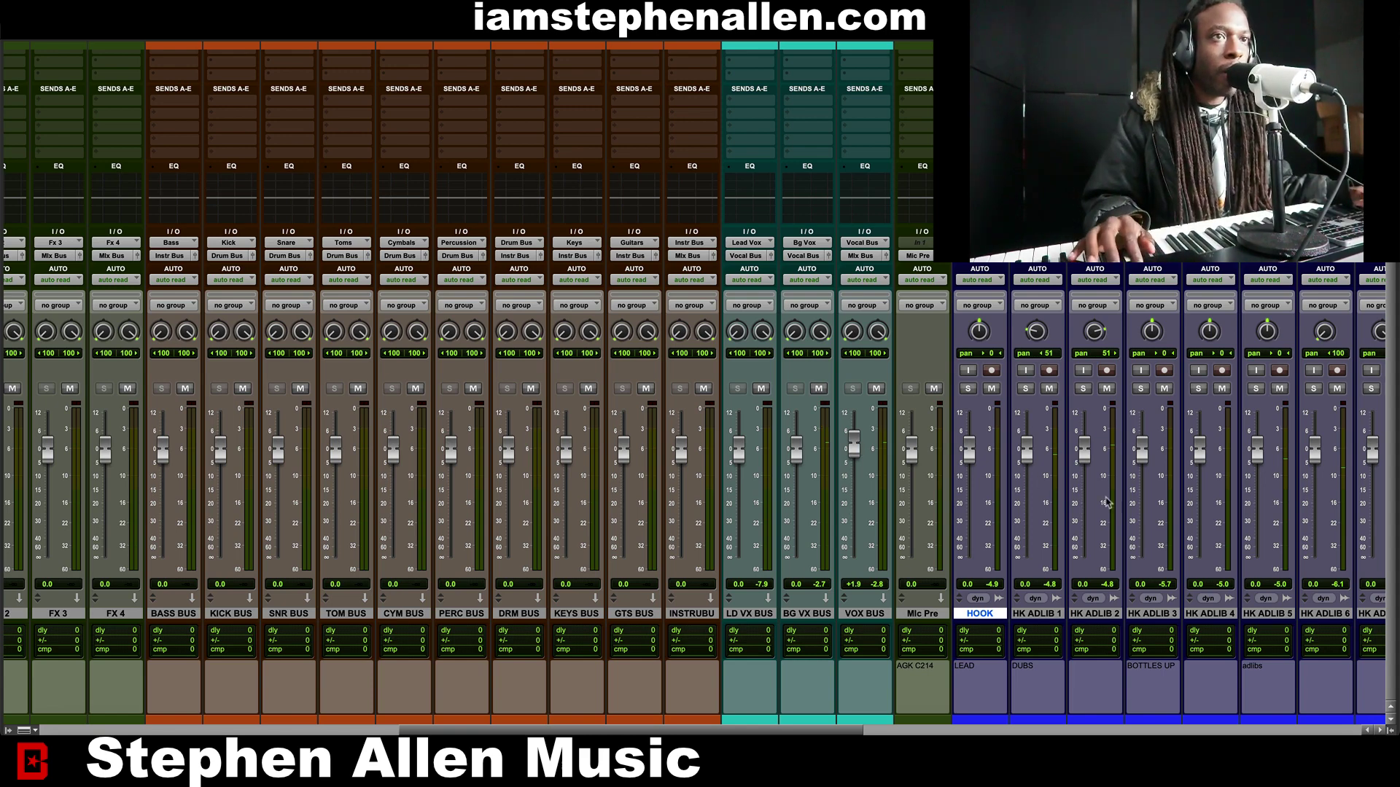
pyautogui.hscroll(8, 1061, 519)
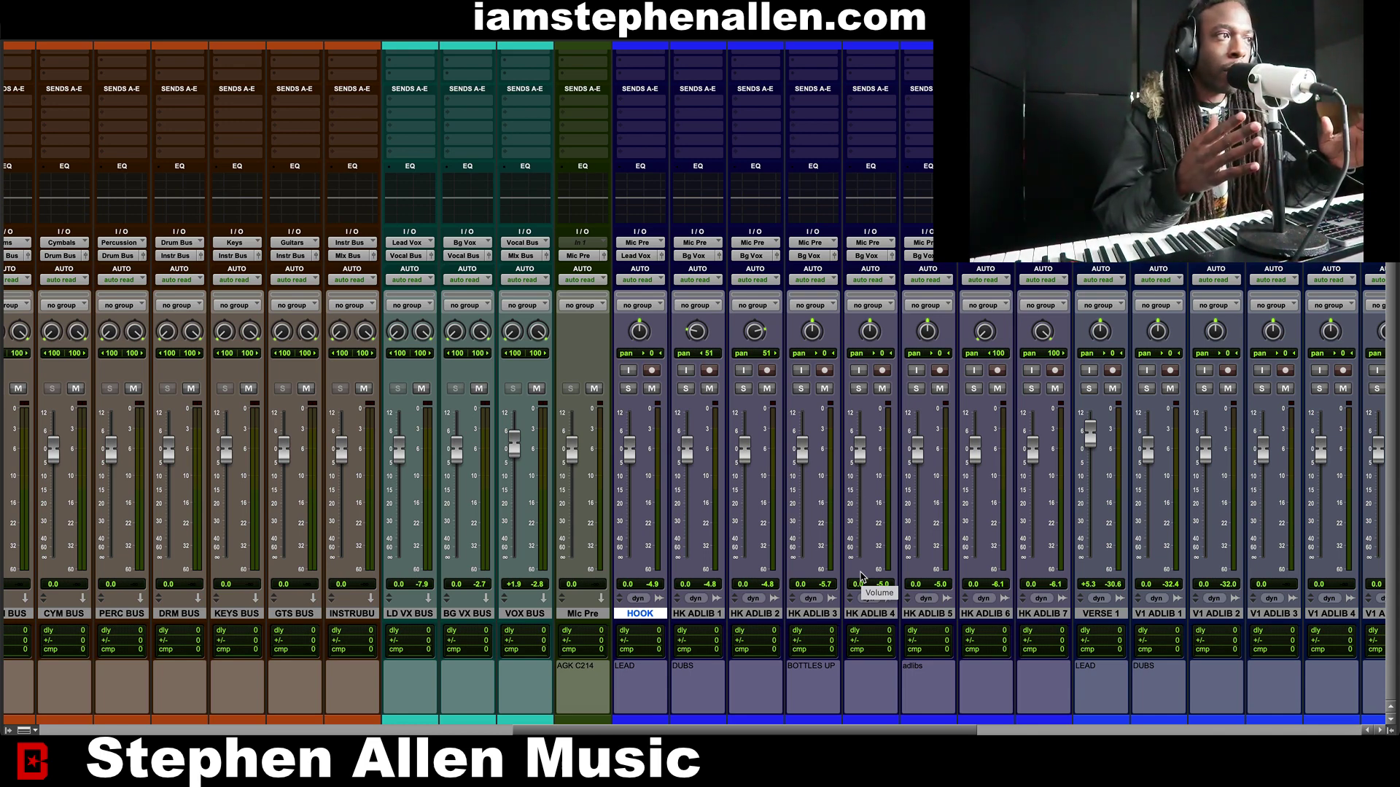
pyautogui.press('super+equal')
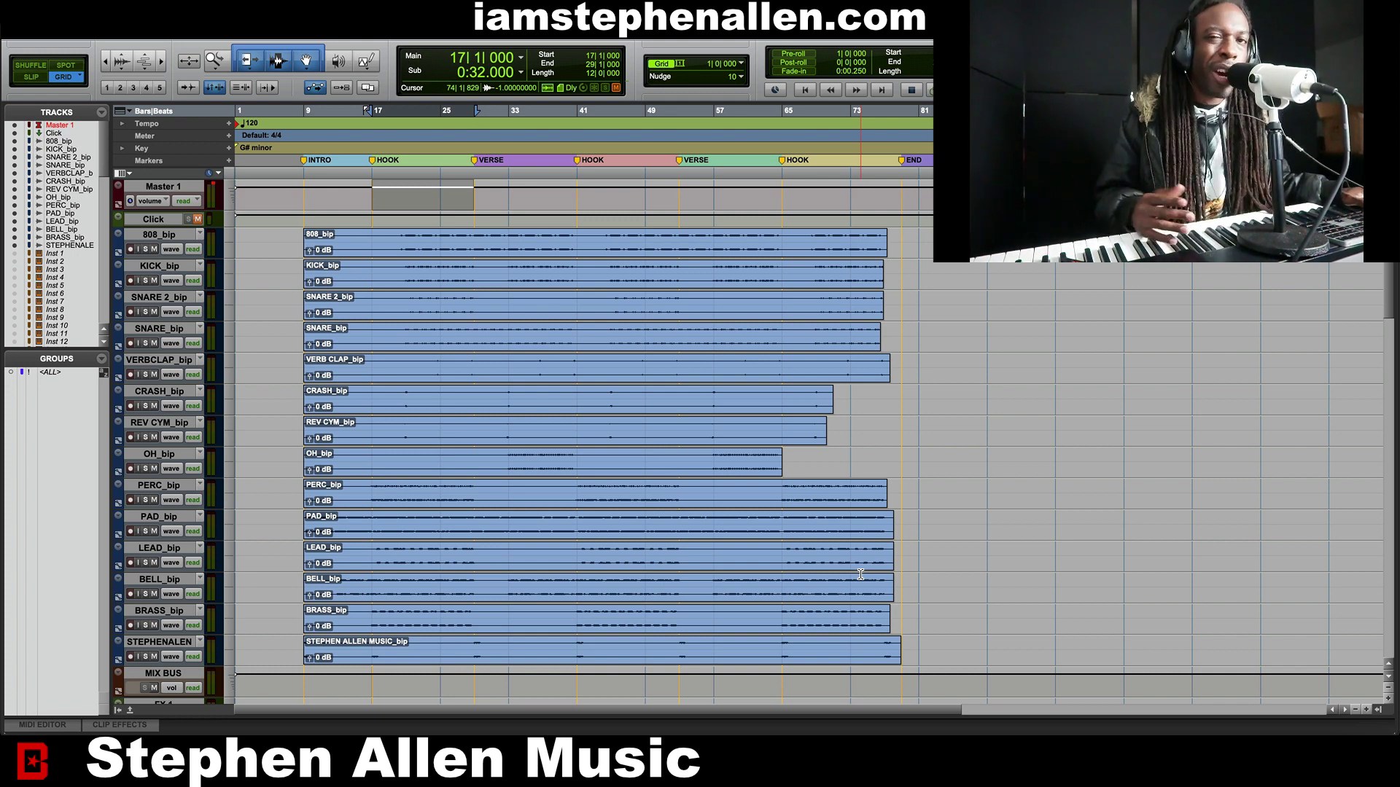
pyautogui.press('space')
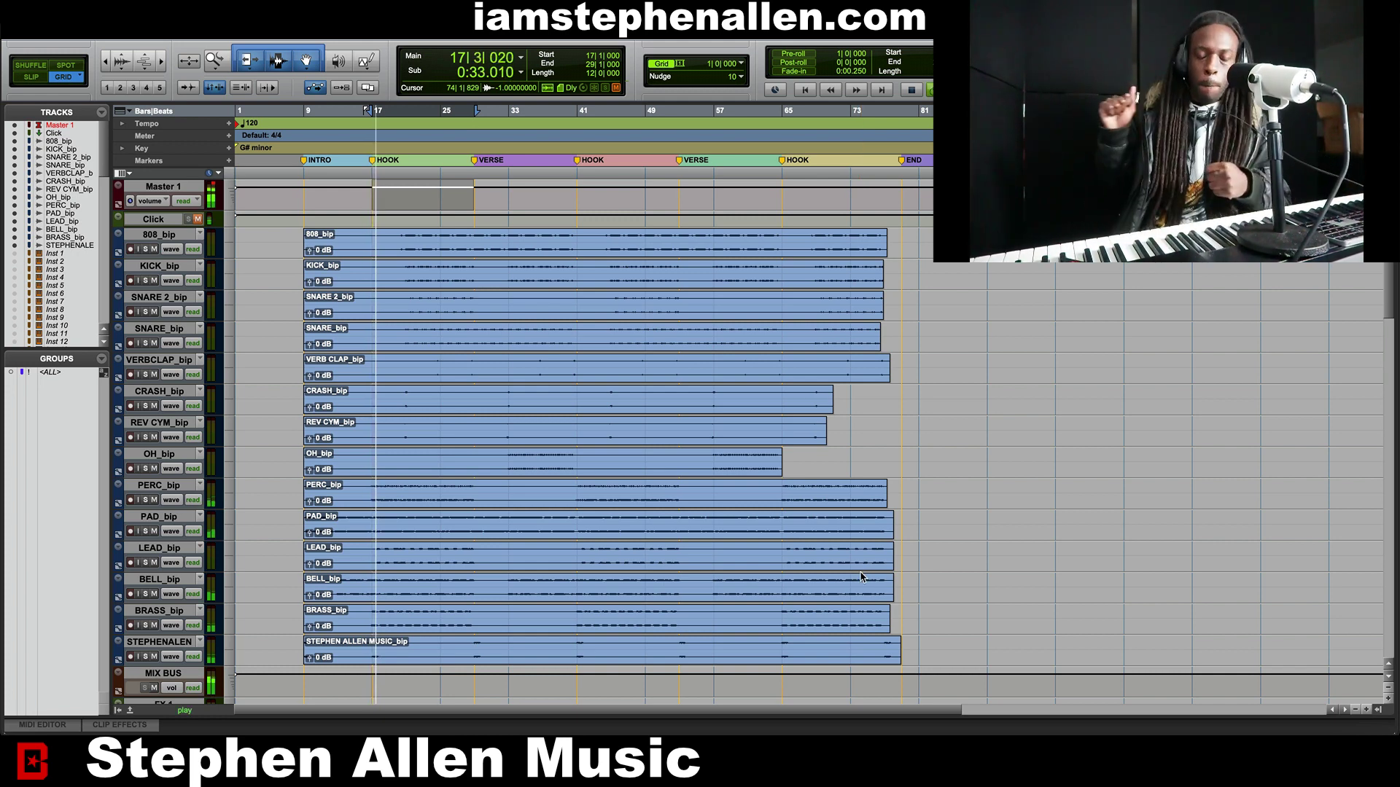